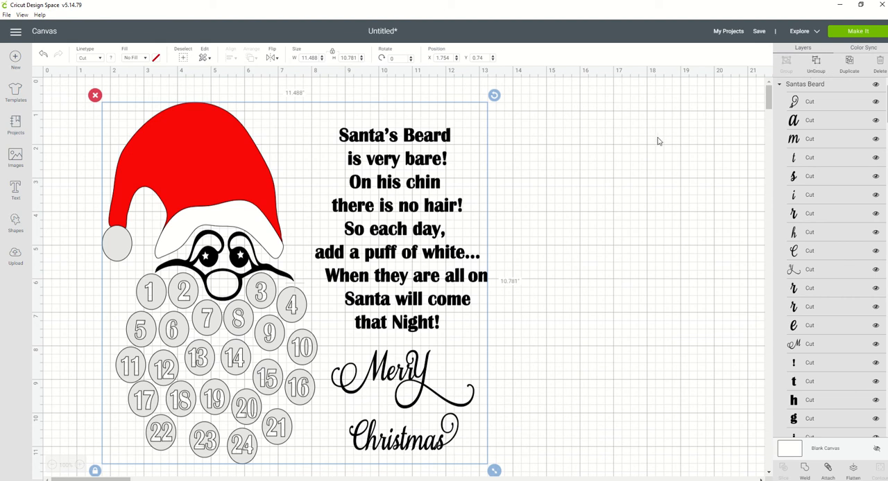
- Ungroup the whole Santas Beard design into separate layers and clear the selection
click(816, 63)
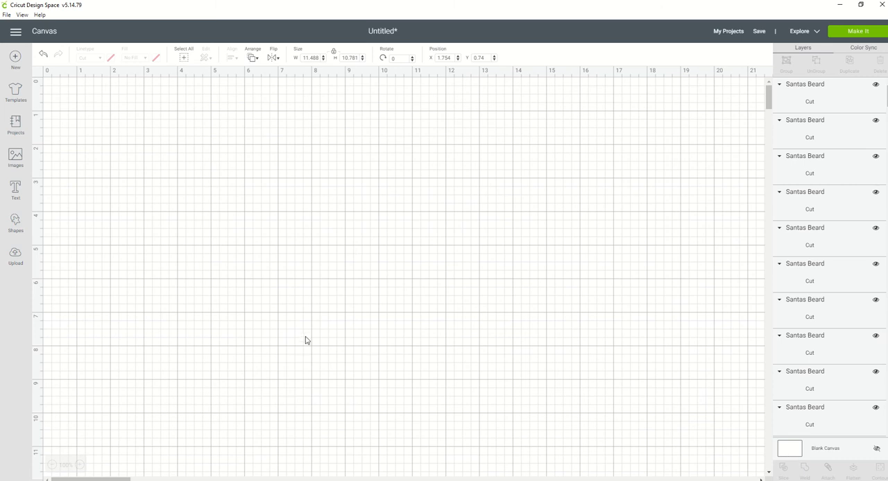
click(442, 369)
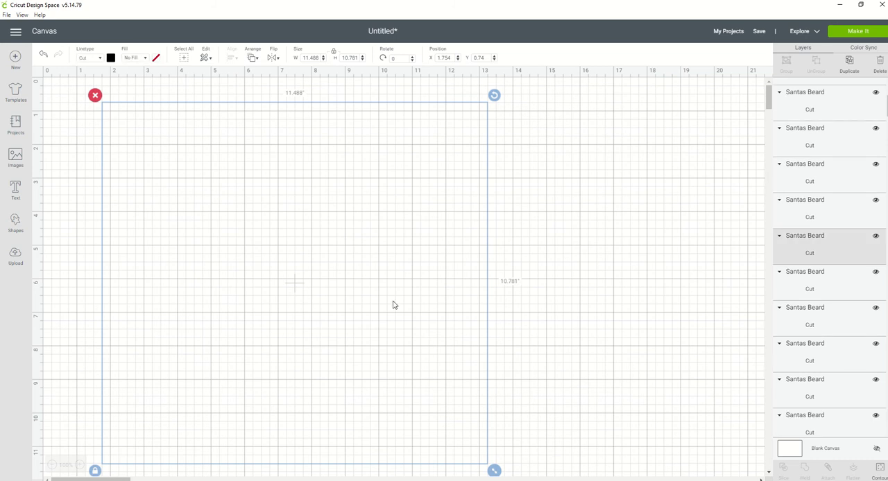
scroll(392, 304, down, 2)
click(539, 335)
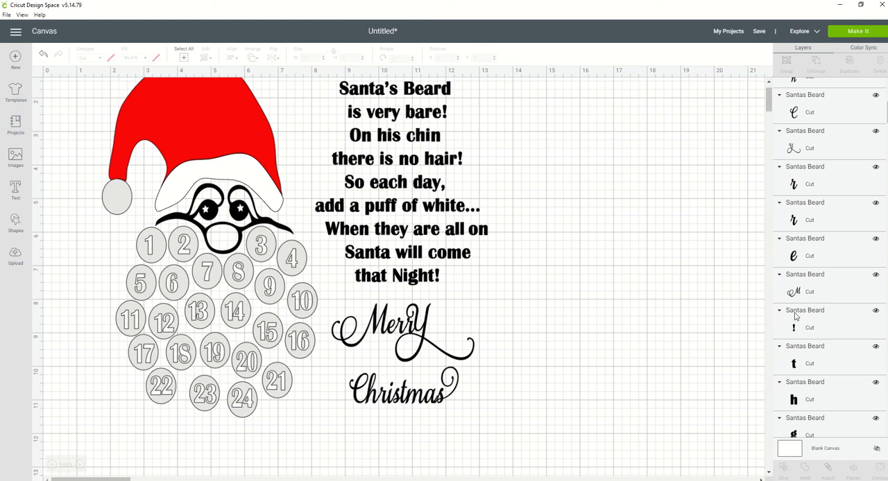
scroll(572, 221, up, 2)
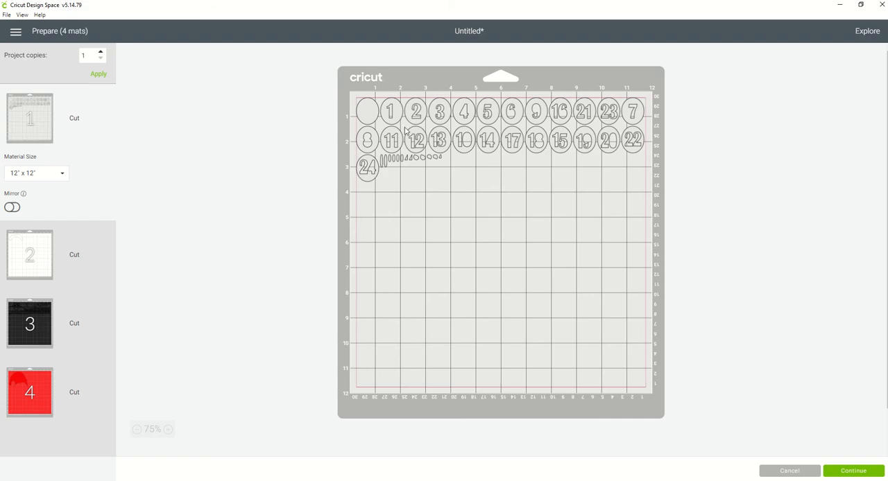
- Examine how the ungrouped pieces are arranged on the black, red and numbered-circle mats in the cut preview
click(20, 332)
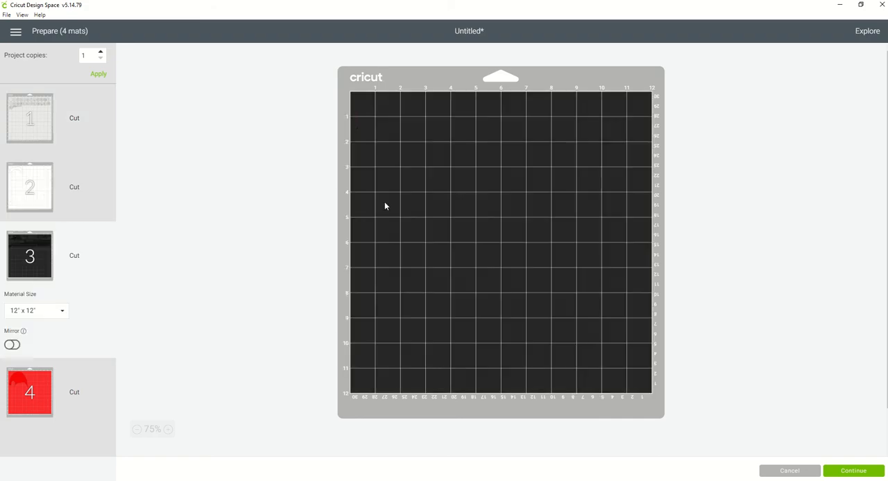
click(31, 385)
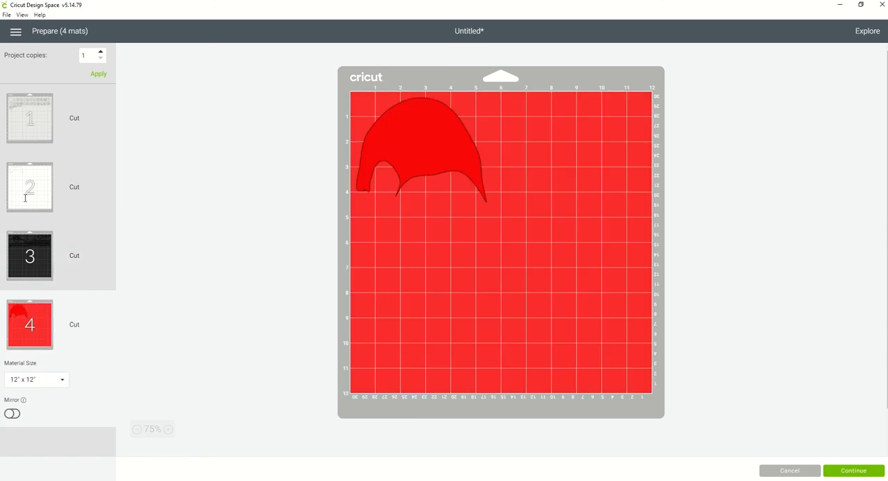
click(39, 246)
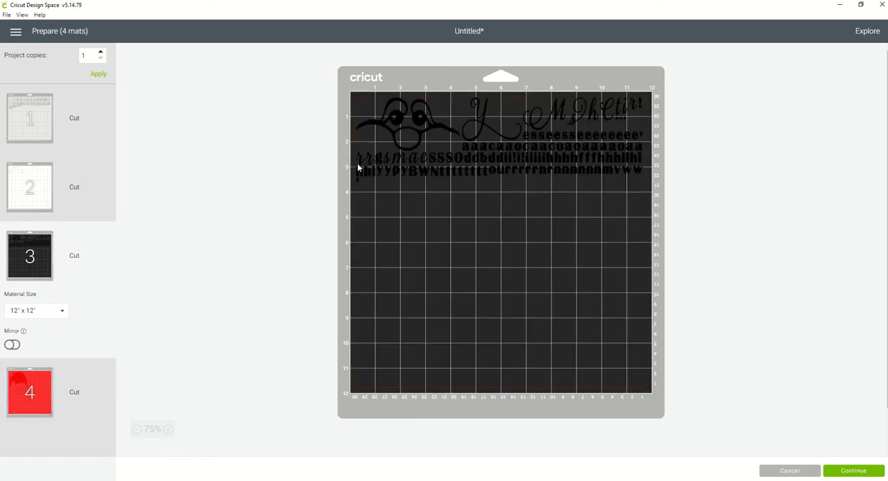
click(32, 124)
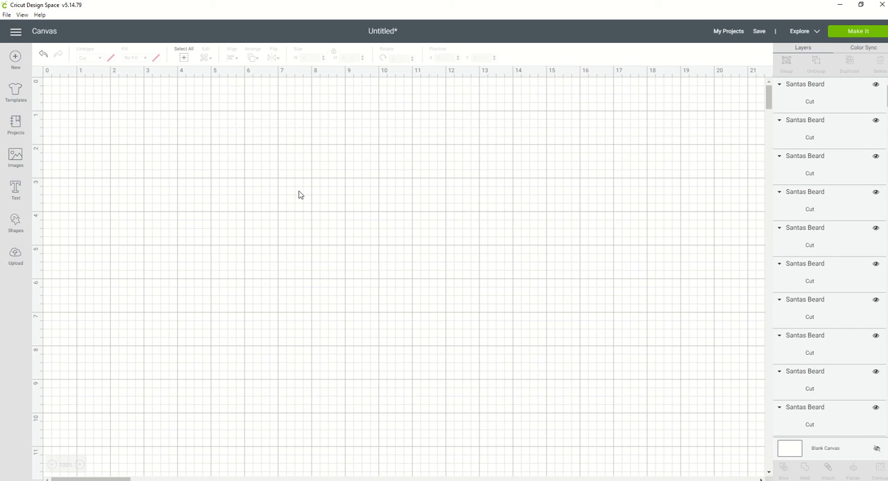
- Select the verse and Merry Christmas lettering on the canvas and examine which layers belong to it
scroll(458, 238, down, 7)
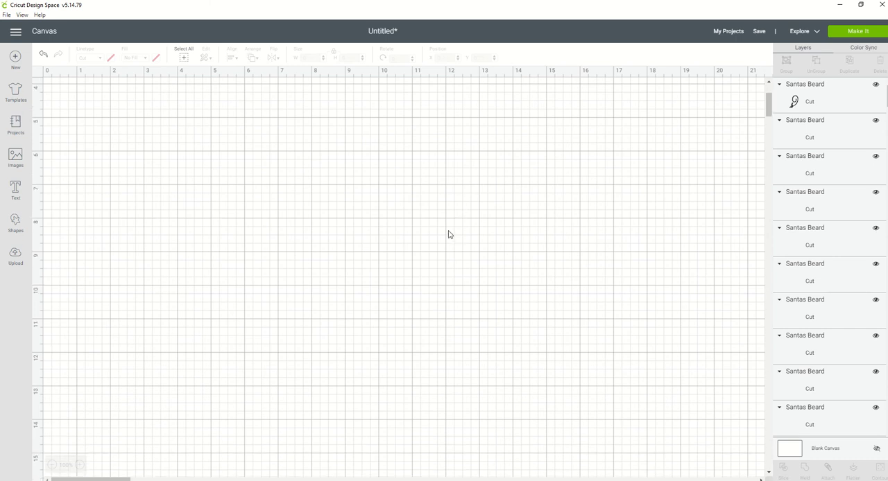
scroll(352, 199, up, 7)
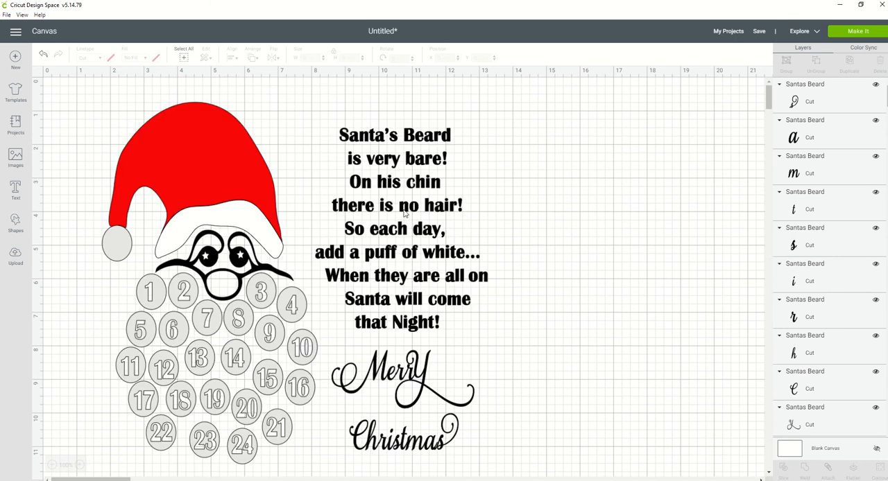
scroll(409, 214, down, 1)
scroll(536, 191, up, 1)
drag(319, 102, 500, 463)
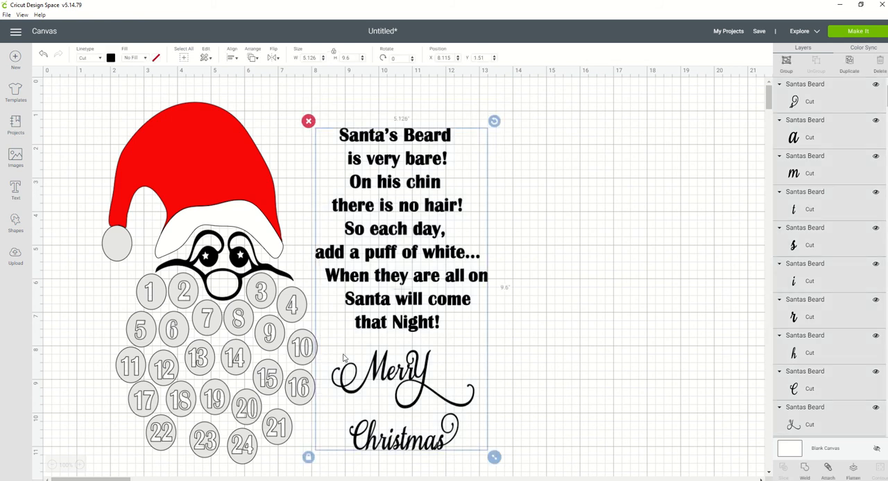
scroll(797, 401, down, 3)
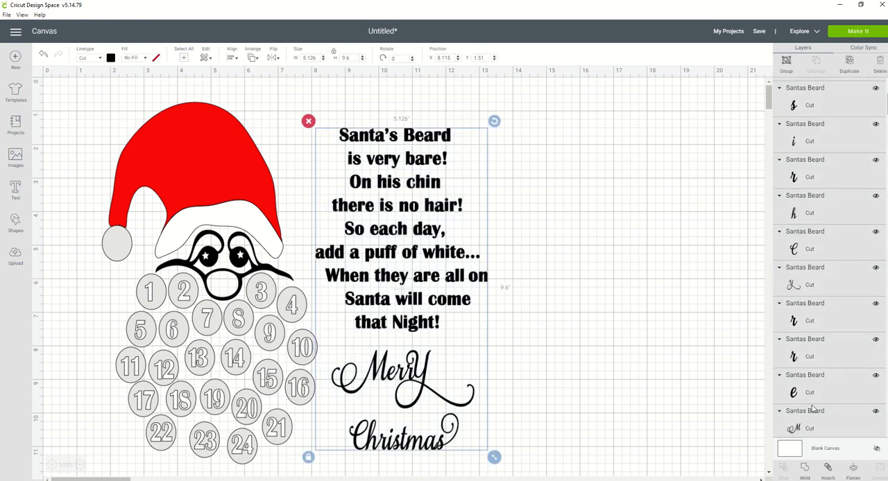
scroll(818, 301, up, 3)
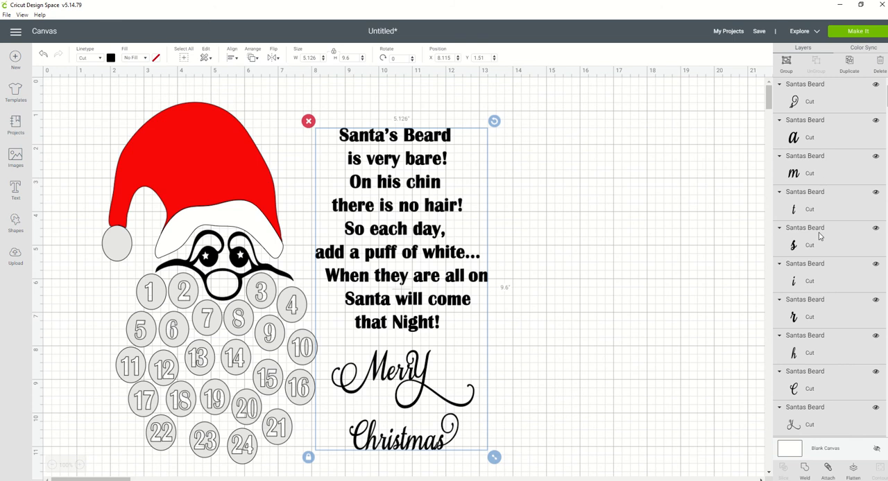
scroll(818, 264, down, 20)
scroll(819, 277, down, 20)
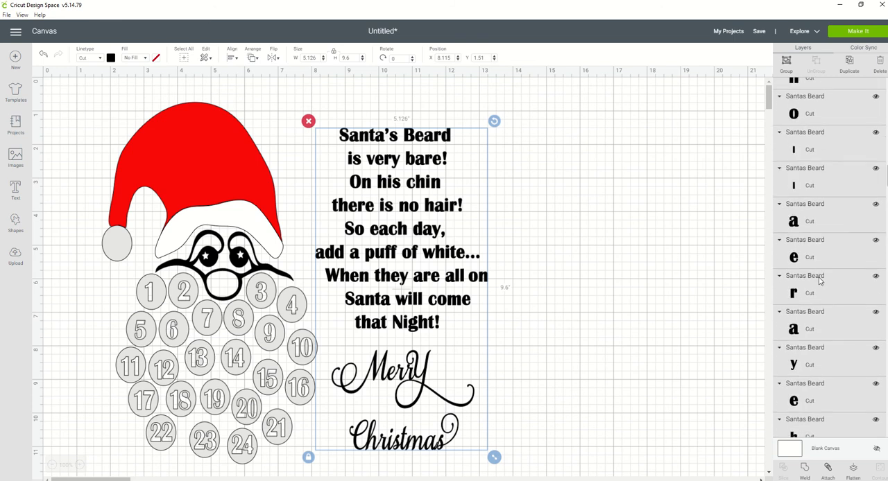
scroll(821, 283, down, 20)
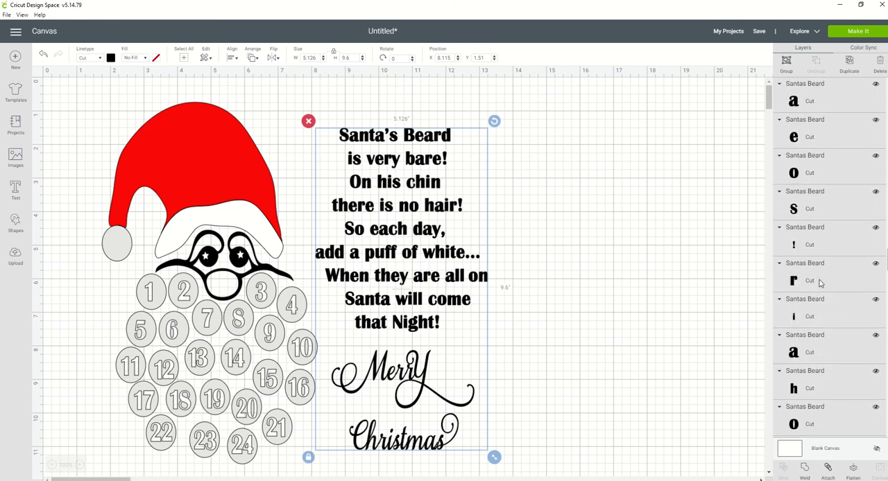
scroll(820, 284, down, 20)
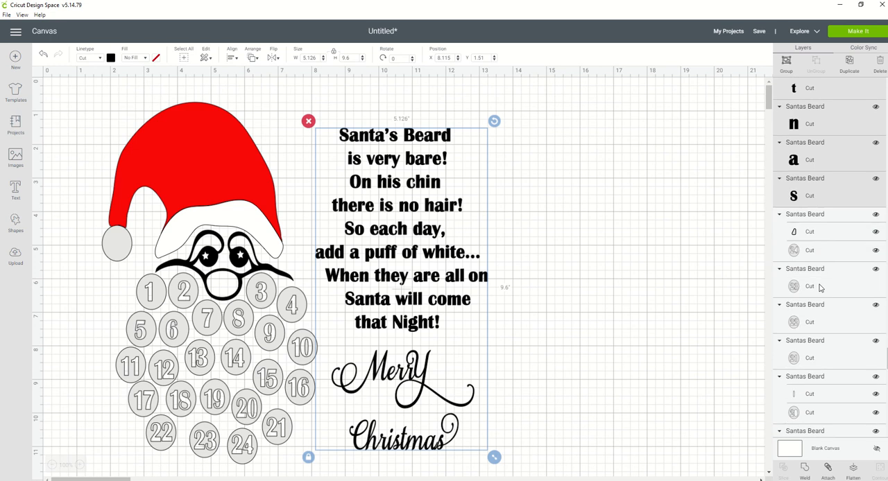
scroll(798, 189, up, 4)
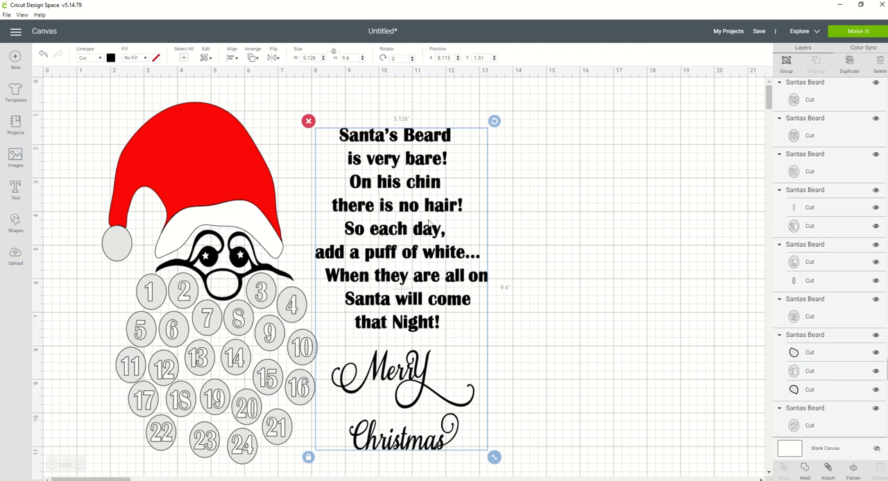
click(417, 237)
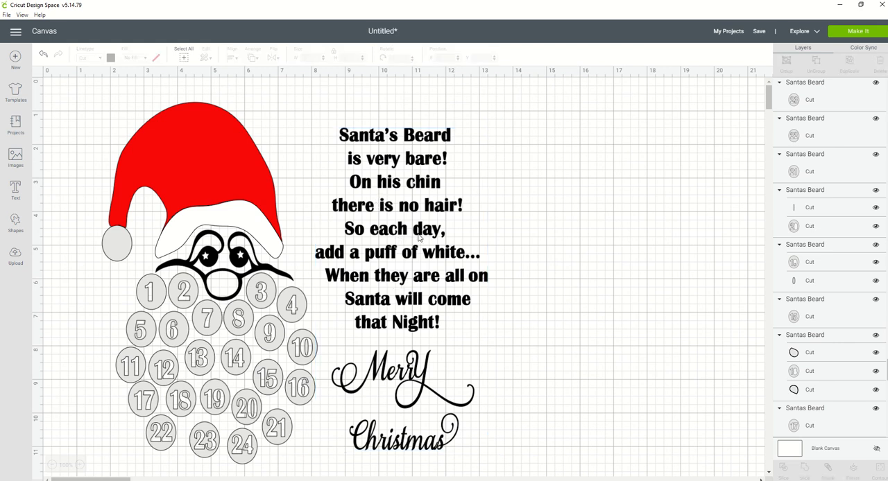
- Group all letters of the verse and the Merry Christmas text into one object
drag(320, 111, 512, 449)
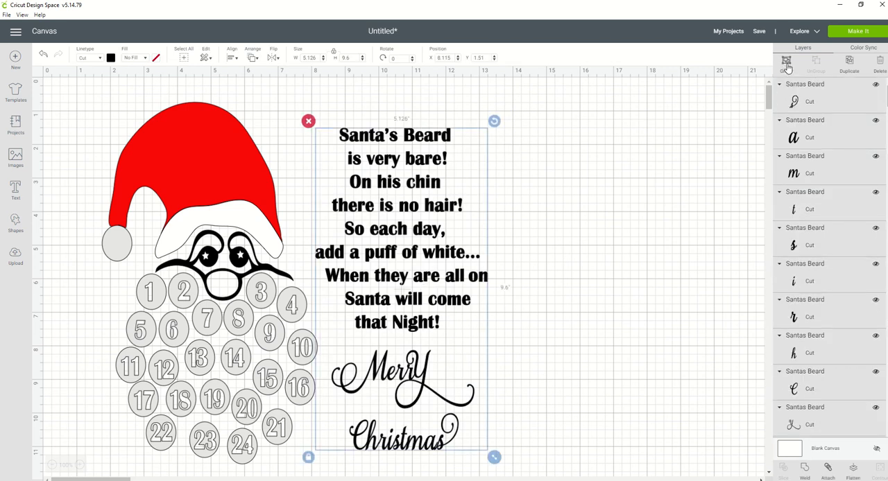
click(787, 64)
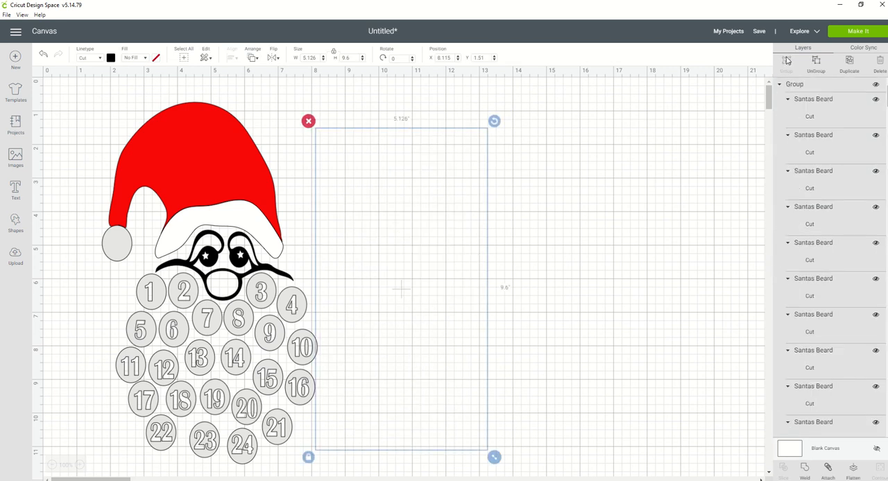
click(401, 272)
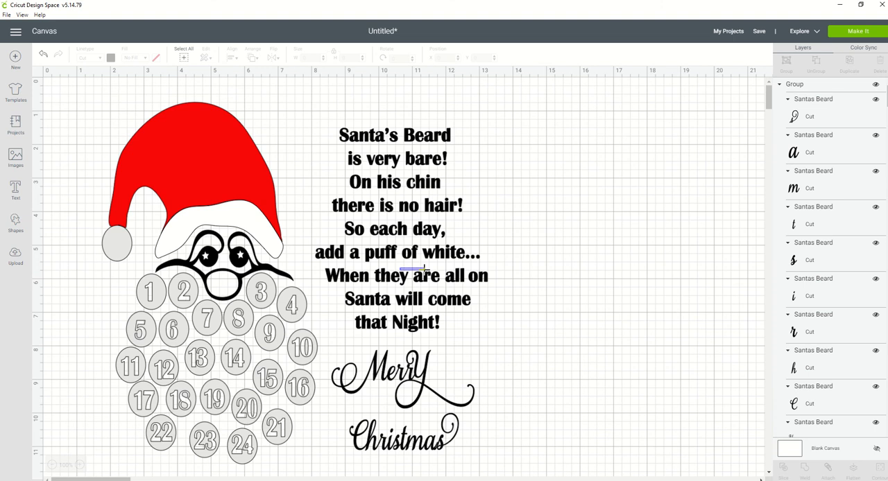
- Move the grouped lettering away from Santa to about X 9.185, Y 1.468, and attach it to keep its layout for cutting
drag(316, 108, 510, 470)
click(372, 261)
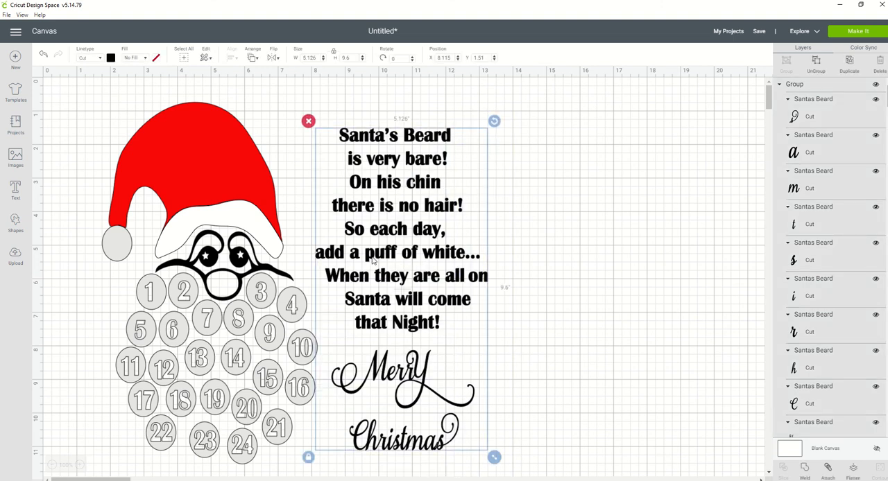
drag(373, 260, 409, 261)
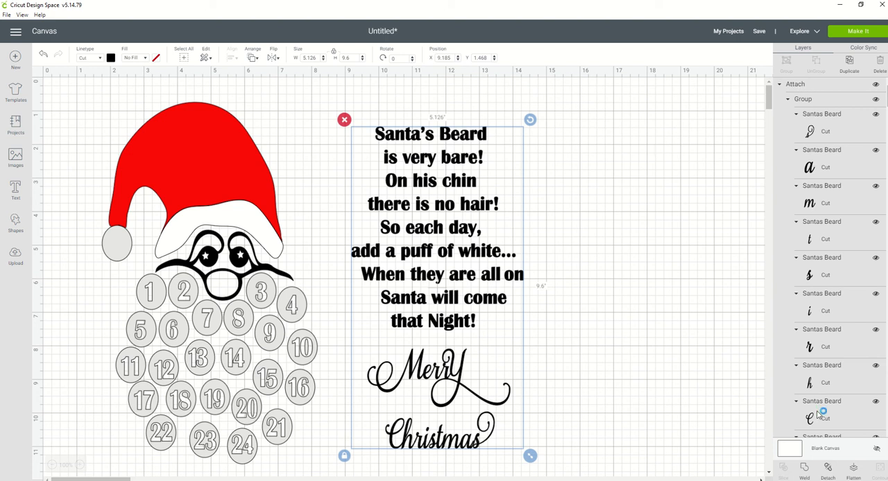
click(608, 171)
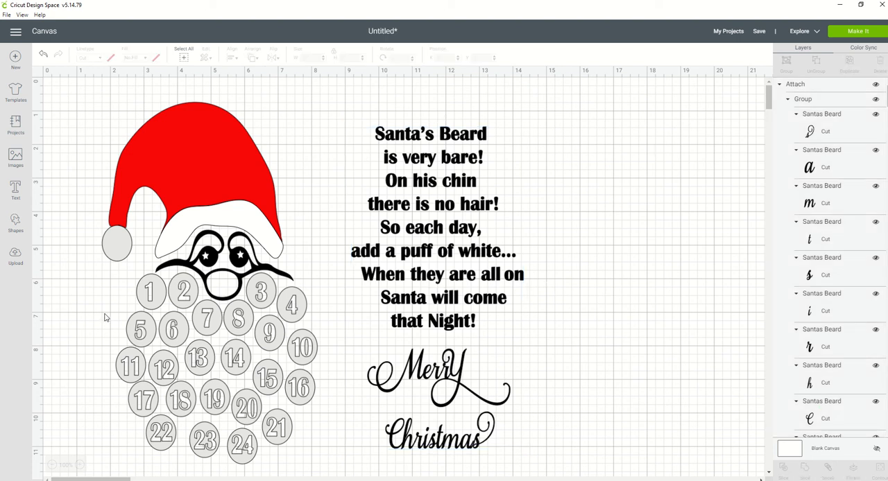
- Select the 24 numbered beard circles and attach them so they keep their arrangement, checking the resulting layers
drag(118, 306, 316, 466)
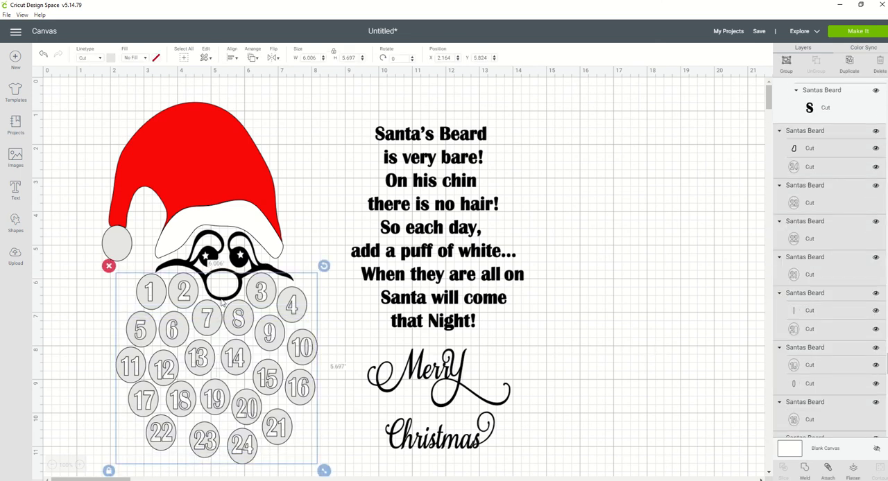
scroll(833, 271, down, 5)
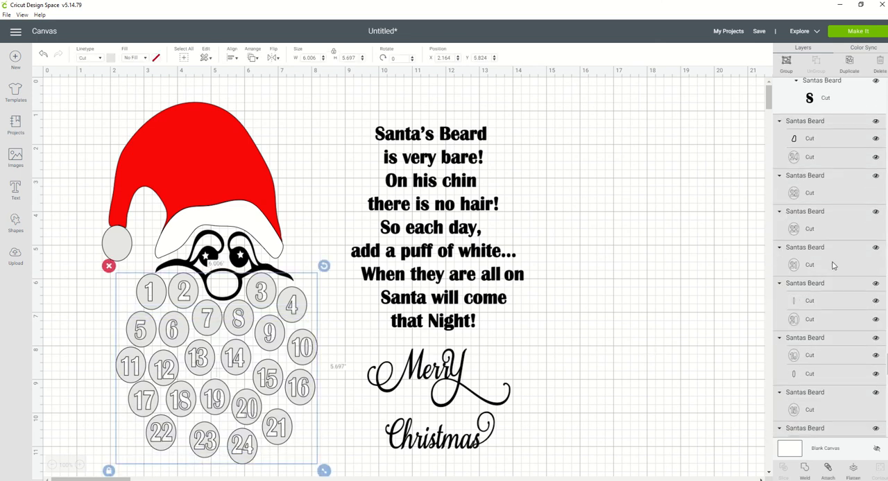
scroll(833, 273, down, 3)
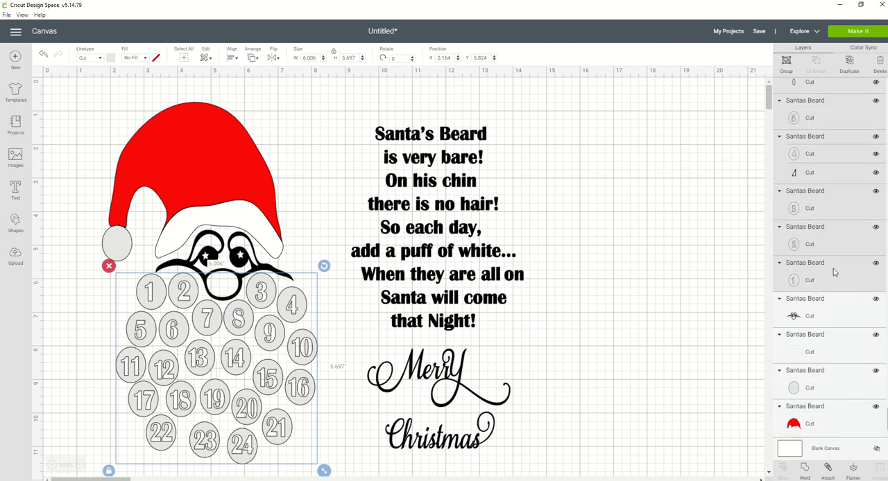
scroll(825, 305, up, 2)
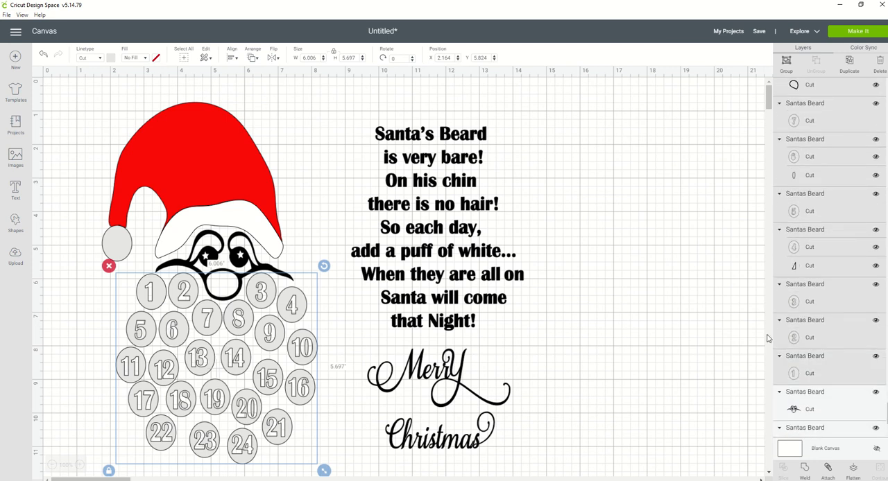
click(827, 472)
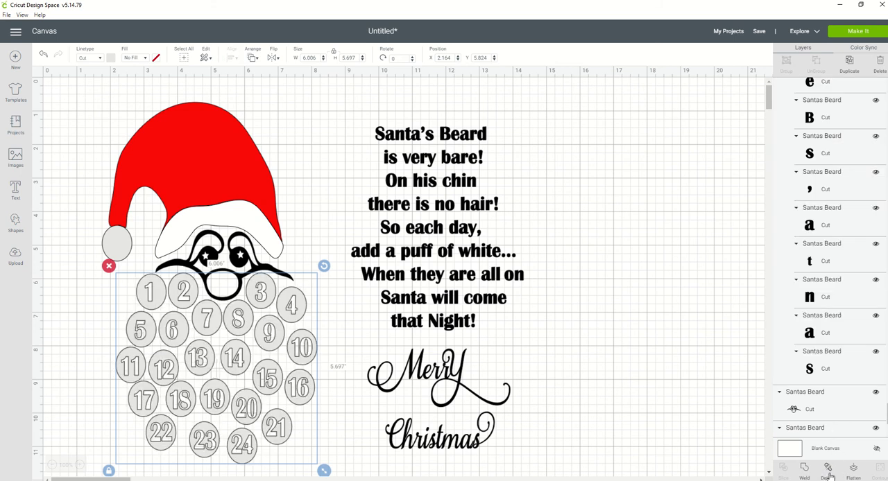
scroll(798, 257, up, 6)
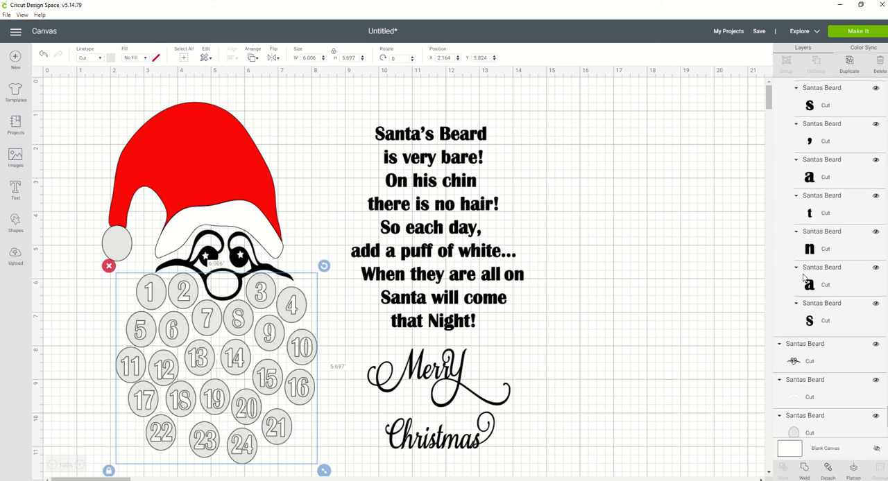
scroll(800, 264, up, 10)
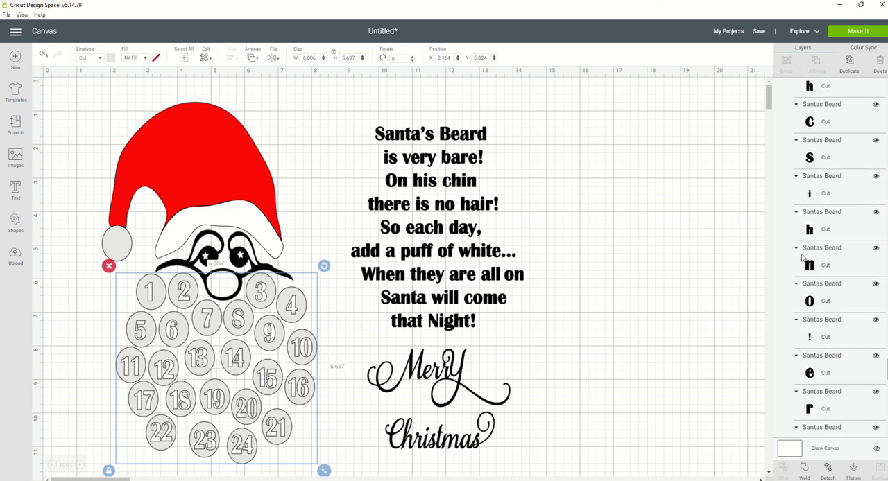
scroll(821, 218, up, 15)
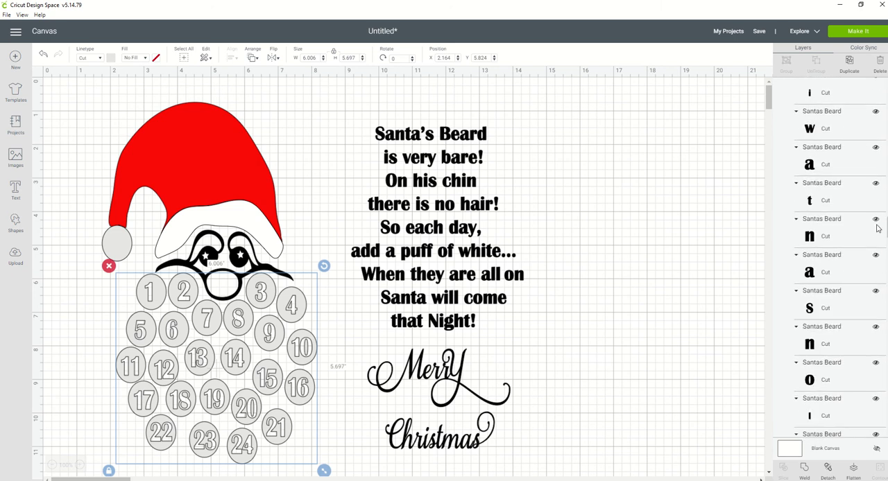
scroll(789, 127, up, 10)
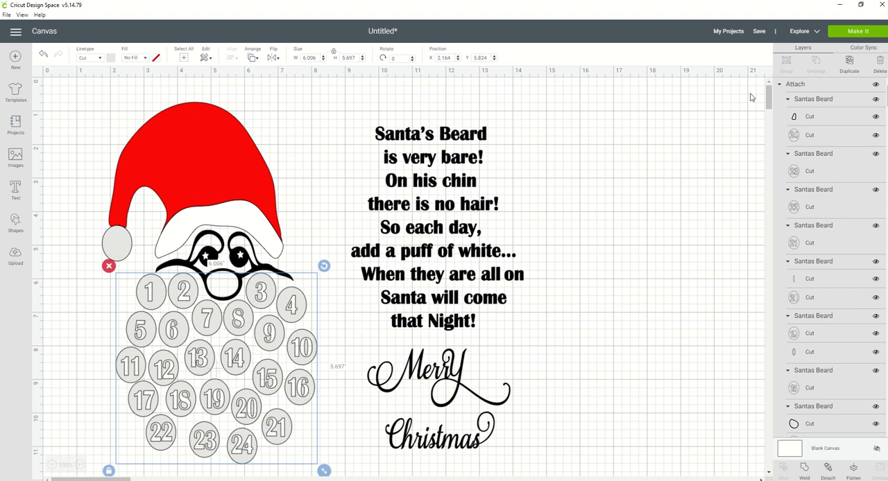
- Open the cut preview and examine the layout of the attached lettering on the black mat
click(845, 33)
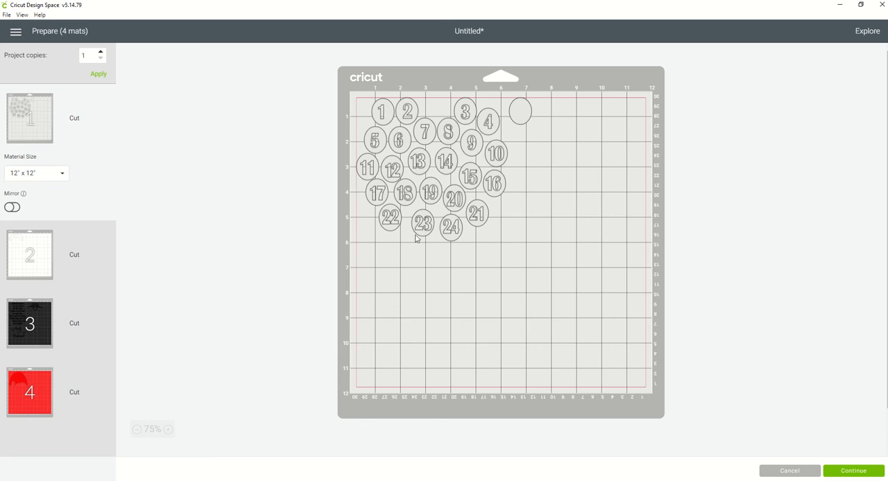
click(29, 327)
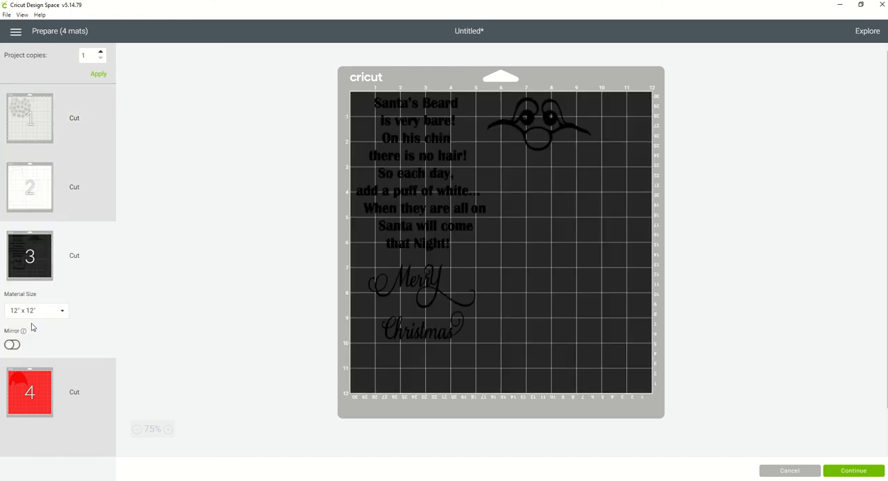